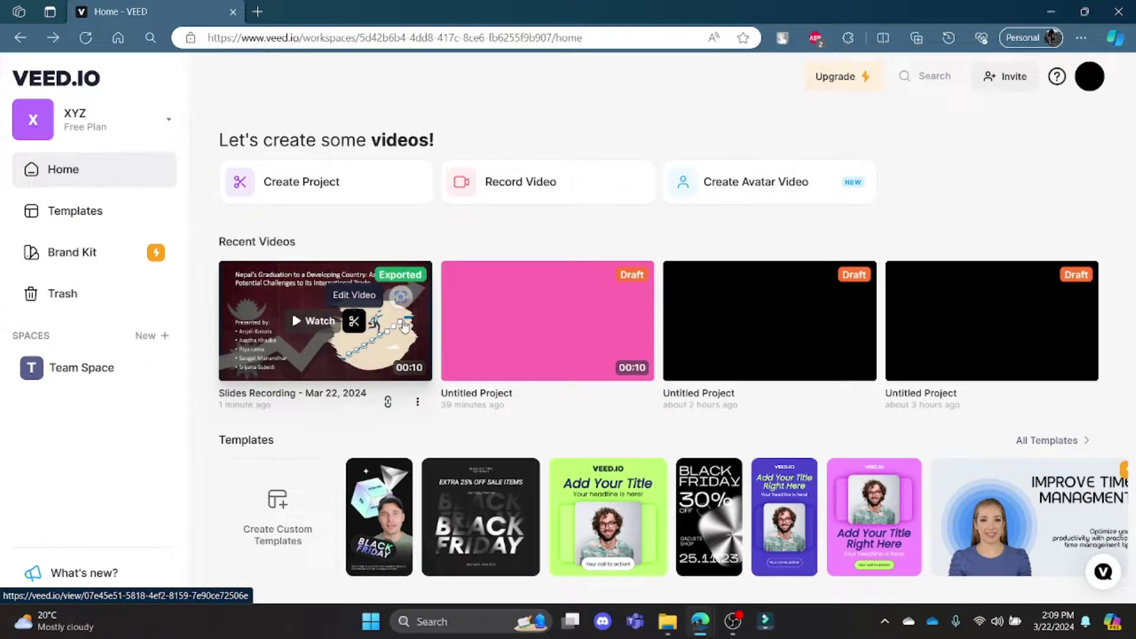
- Open the Slides Recording project in the editor and bring up its Export Your Video options
click(356, 322)
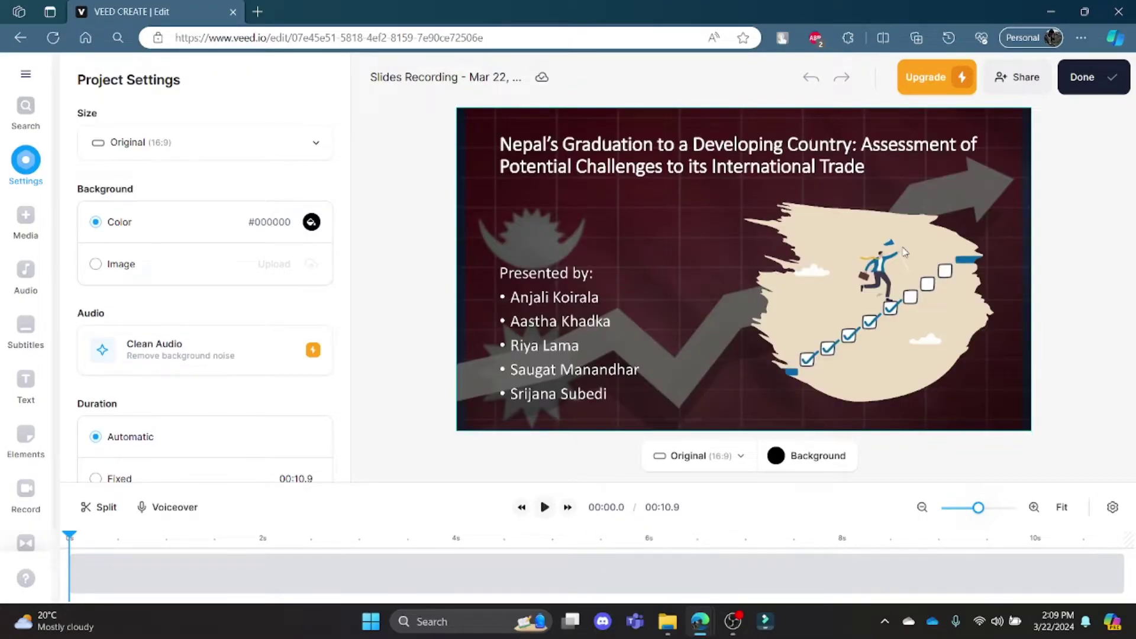
click(1101, 78)
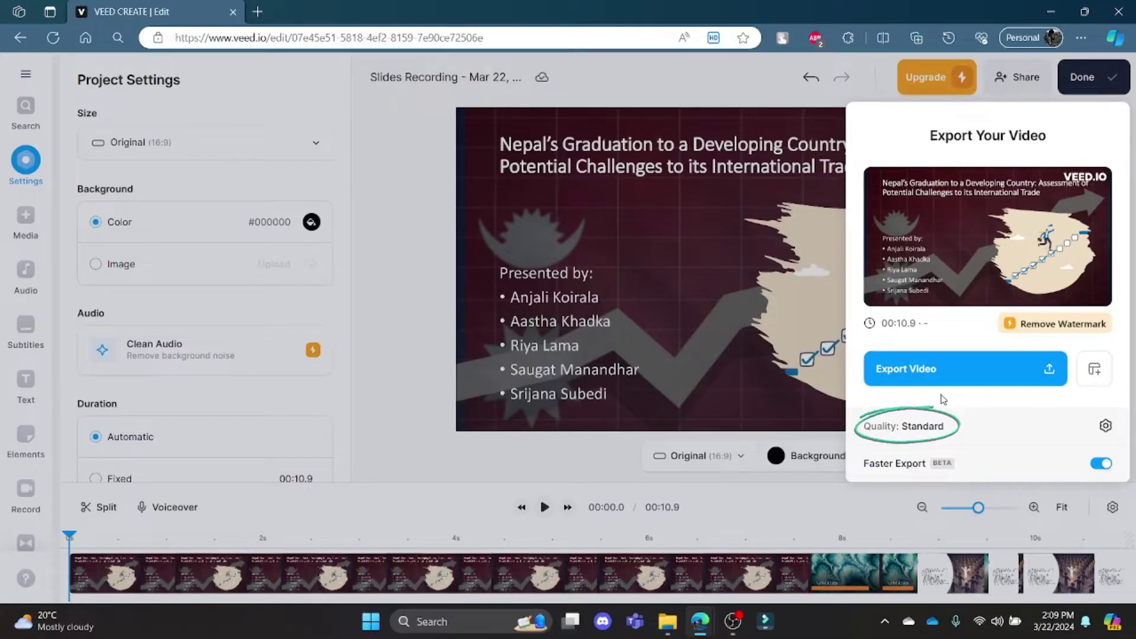
- Change export quality from Standard to HD, triggering the Export in HD upgrade plans
click(902, 433)
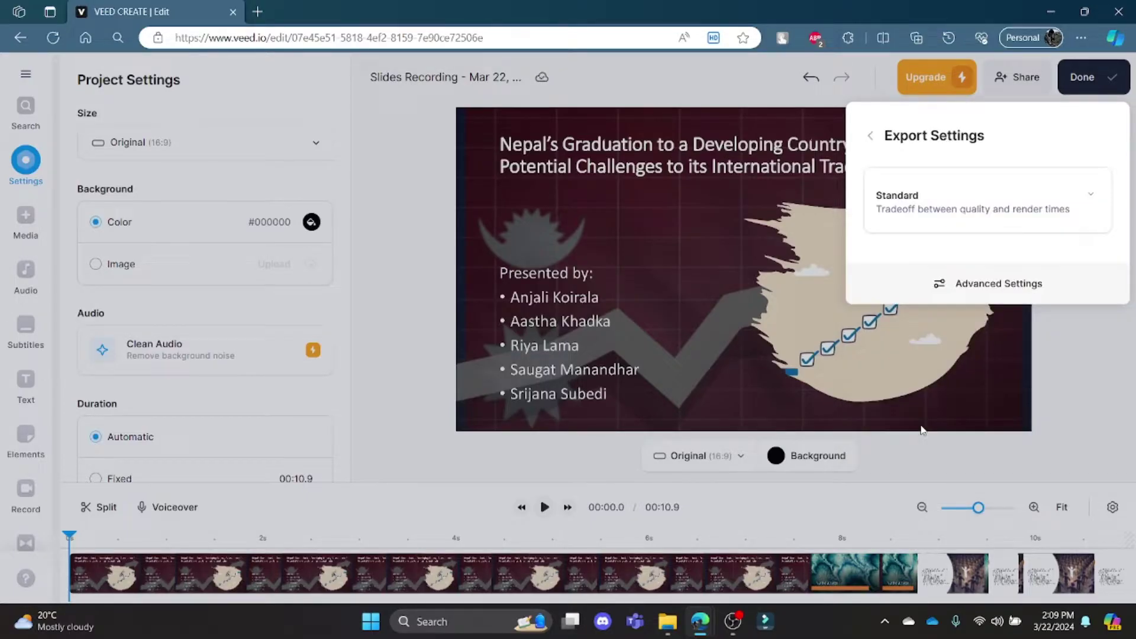
click(974, 216)
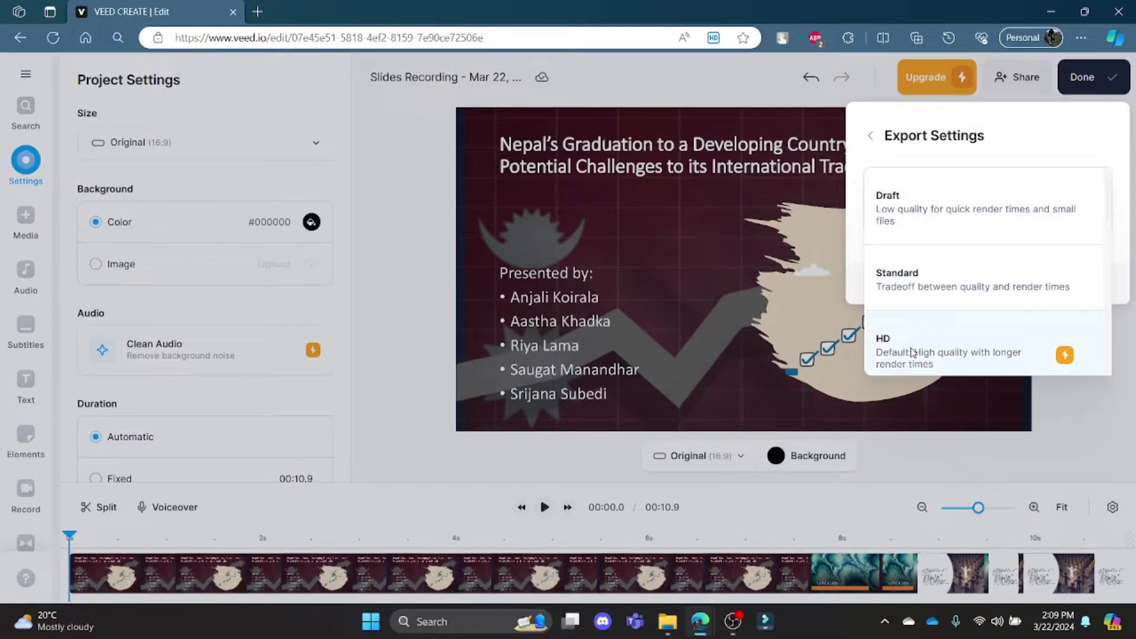
click(891, 345)
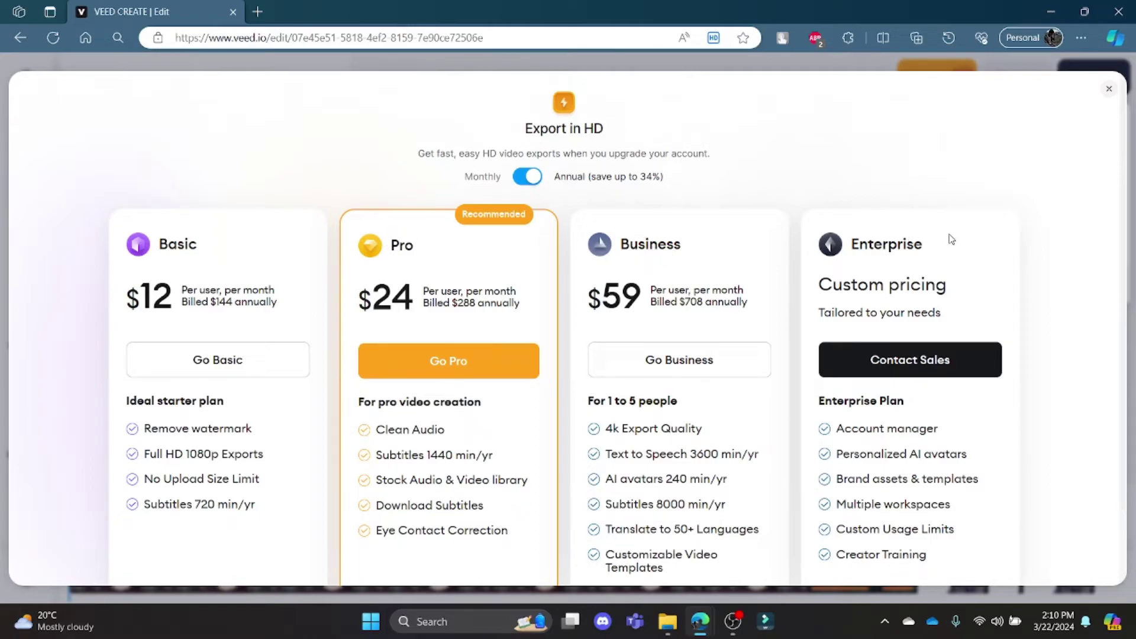
- Close the Export in HD pricing modal to return to the slides recording editor
click(1109, 88)
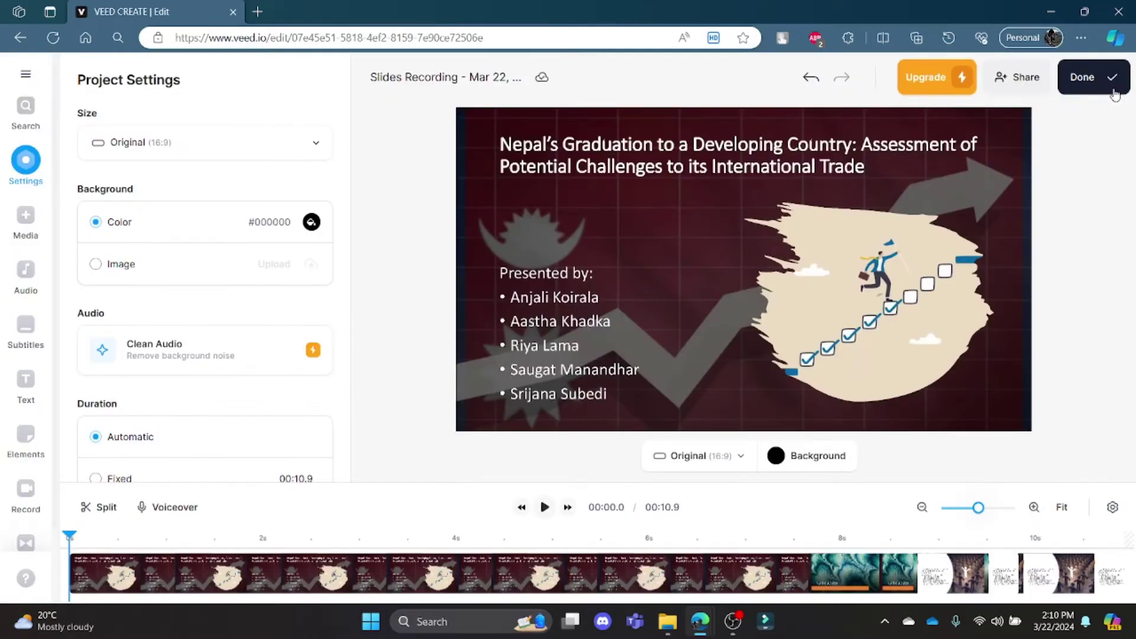